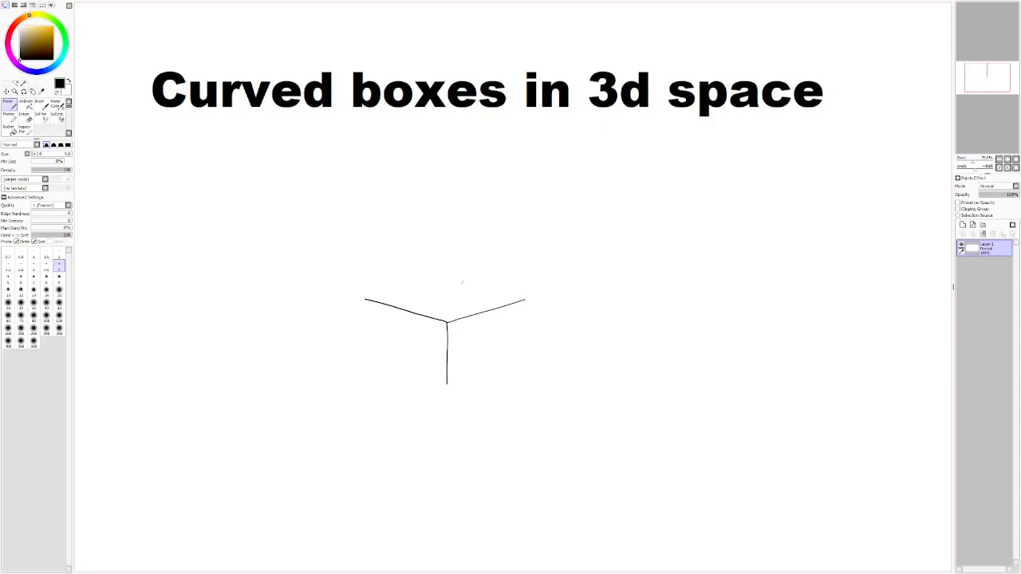
- Draw the back-left edge of the box's top face, running up from the outer end of the left front edge
drag(523, 299, 476, 285)
key(ctrl+z)
drag(454, 281, 368, 300)
key(ctrl+z)
drag(455, 281, 364, 299)
mouse_move(465, 259)
mouse_down()
mouse_move(518, 325)
mouse_move(447, 259)
mouse_move(352, 306)
mouse_move(427, 274)
mouse_up()
key(ctrl+z)
key(ctrl+z)
mouse_move(520, 292)
mouse_down()
mouse_move(478, 337)
mouse_move(488, 289)
mouse_up()
key(ctrl+z)
mouse_move(848, 132)
mouse_down()
mouse_move(839, 194)
mouse_move(868, 182)
mouse_up()
- Draw the box's right vertical edge straight down from the outer end of the right front top edge
key(ctrl+z)
drag(525, 300, 525, 328)
key(ctrl+z)
drag(525, 315, 524, 362)
key(ctrl+z)
key(ctrl+z)
drag(524, 312, 521, 355)
key(ctrl+z)
drag(524, 303, 523, 332)
- Draw the box's left vertical edge and the two bottom front edges meeting at the front corner
drag(443, 383, 398, 369)
drag(366, 304, 367, 351)
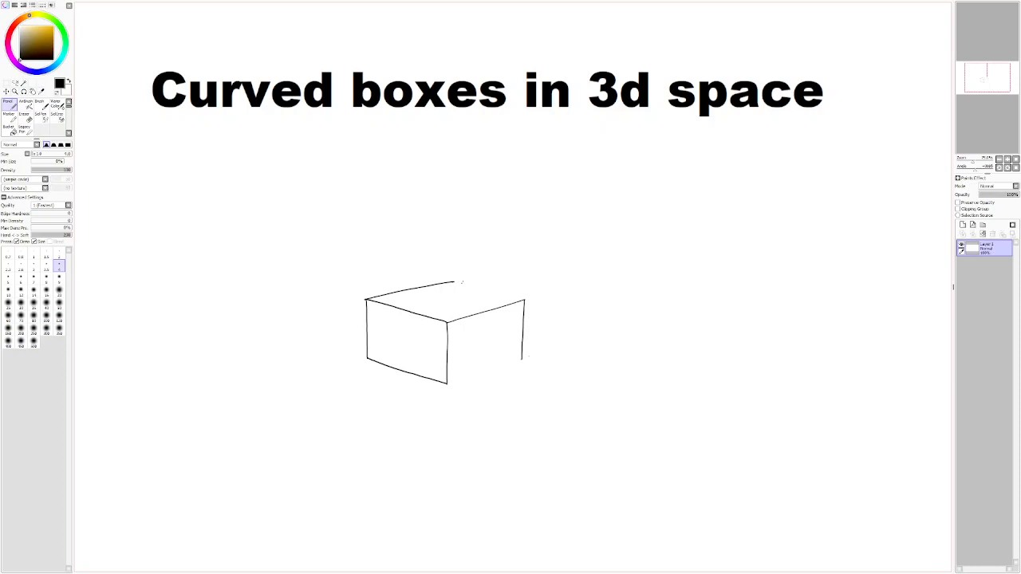
drag(522, 358, 448, 384)
key(ctrl+z)
drag(522, 358, 448, 384)
- Close the box's top face with a back-right edge from the right corner to the back corner
drag(513, 295, 464, 283)
key(ctrl+z)
drag(523, 300, 456, 284)
- Draw the hidden back vertical edge and the hidden bottom edge running to the box's lower left corner
drag(572, 439, 549, 417)
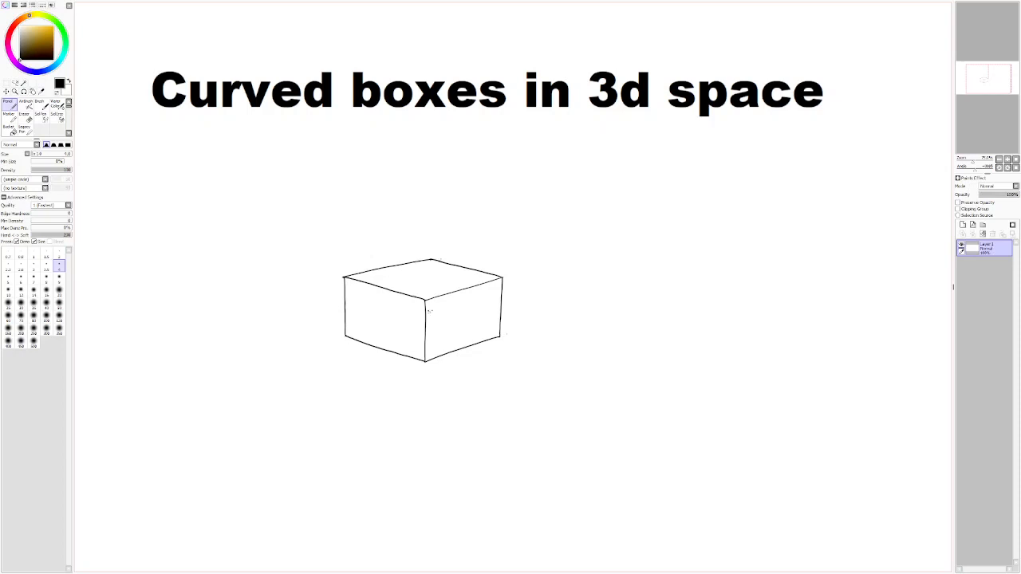
drag(431, 260, 430, 300)
key(ctrl+z)
drag(430, 281, 430, 298)
key(ctrl+z)
key(ctrl+z)
mouse_move(431, 260)
mouse_down()
mouse_move(429, 312)
mouse_move(346, 336)
mouse_up()
key(ctrl+z)
drag(430, 310, 346, 336)
- Draw the hidden bottom edge from the box's lower right corner to the hidden back corner
key(ctrl+z)
drag(430, 310, 346, 335)
drag(492, 335, 445, 319)
key(ctrl+z)
drag(498, 336, 452, 321)
key(ctrl+z)
drag(498, 335, 431, 312)
key(ctrl+z)
drag(500, 335, 436, 316)
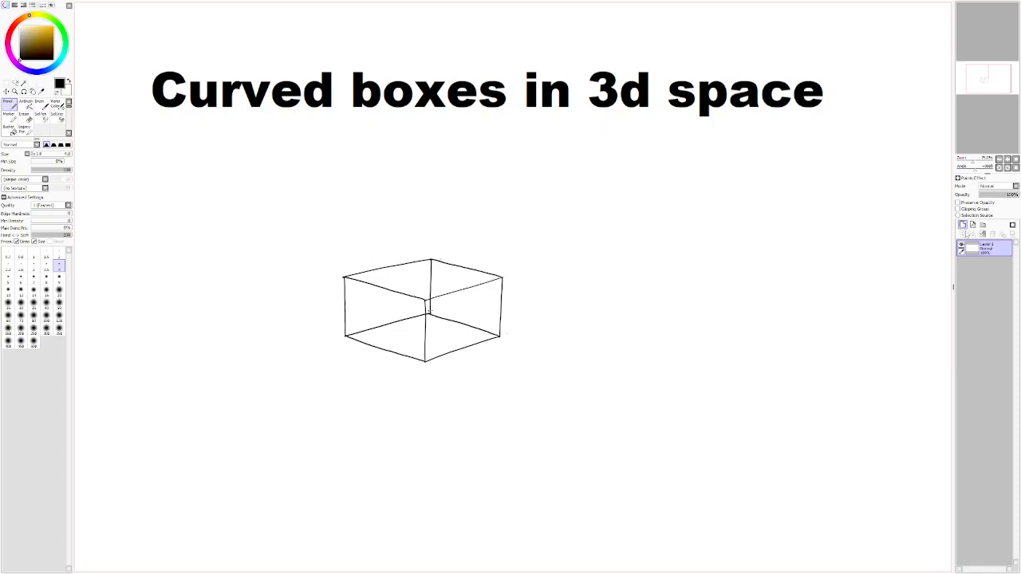
- Add a new layer above the box drawing
click(963, 226)
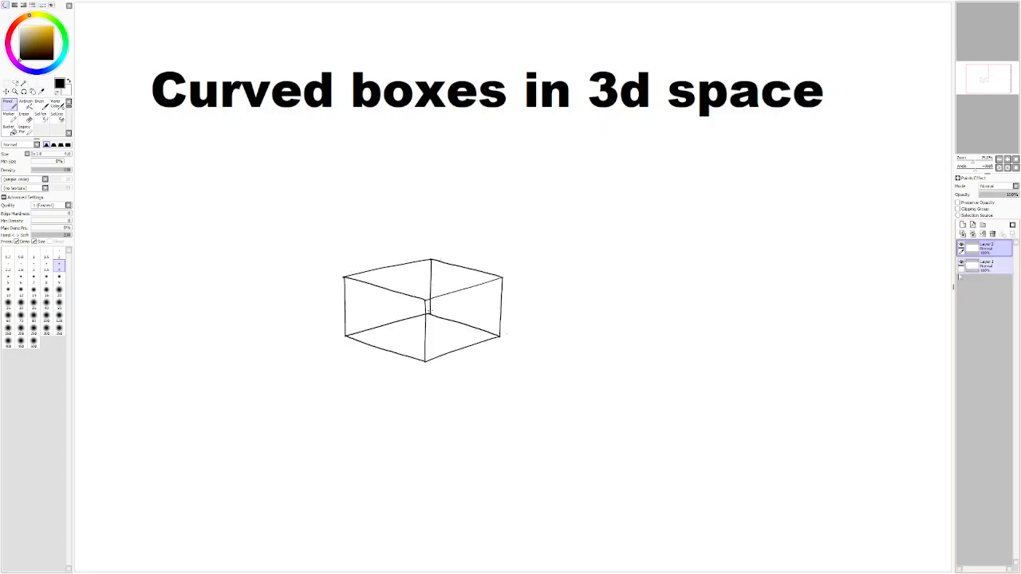
mouse_move(503, 216)
mouse_down()
mouse_move(308, 285)
mouse_move(588, 311)
mouse_move(388, 239)
mouse_up()
key(ctrl+z)
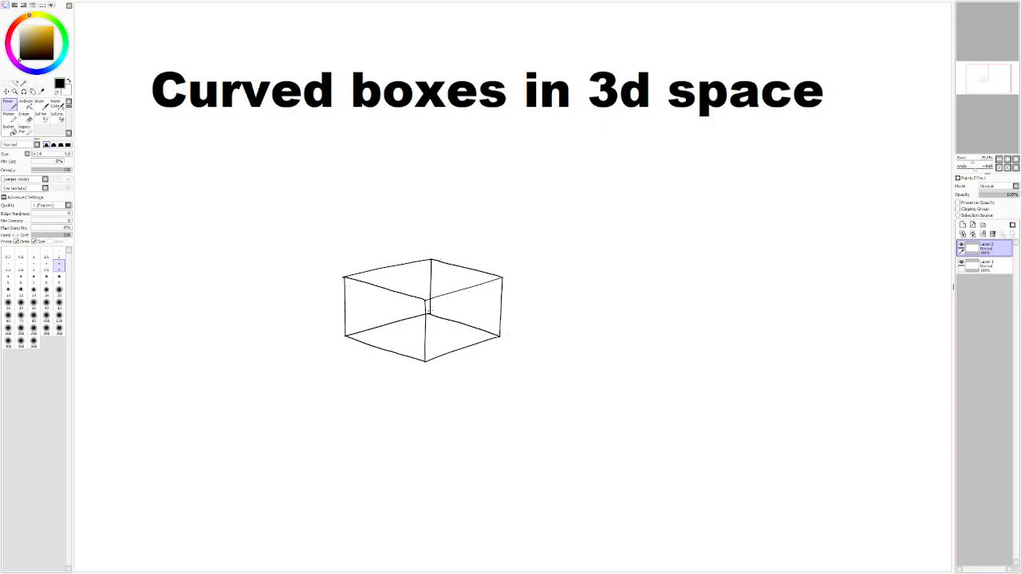
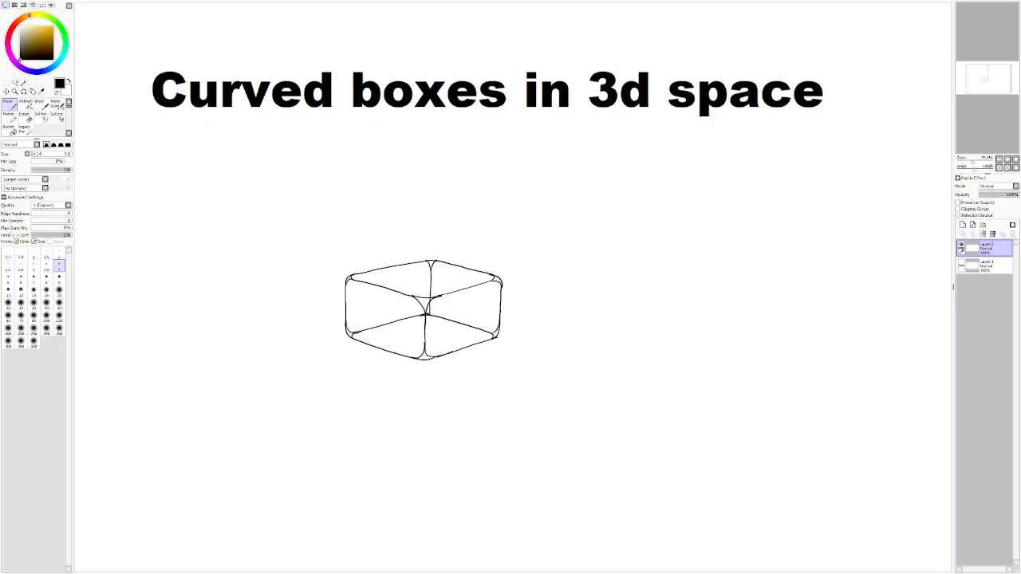
- Draw an arrow leading down from the box's circled front top corner and sketch an enlarged curved triangle below it
mouse_move(430, 285)
mouse_down()
mouse_move(411, 311)
mouse_move(444, 288)
mouse_move(477, 429)
mouse_up()
drag(478, 429, 492, 418)
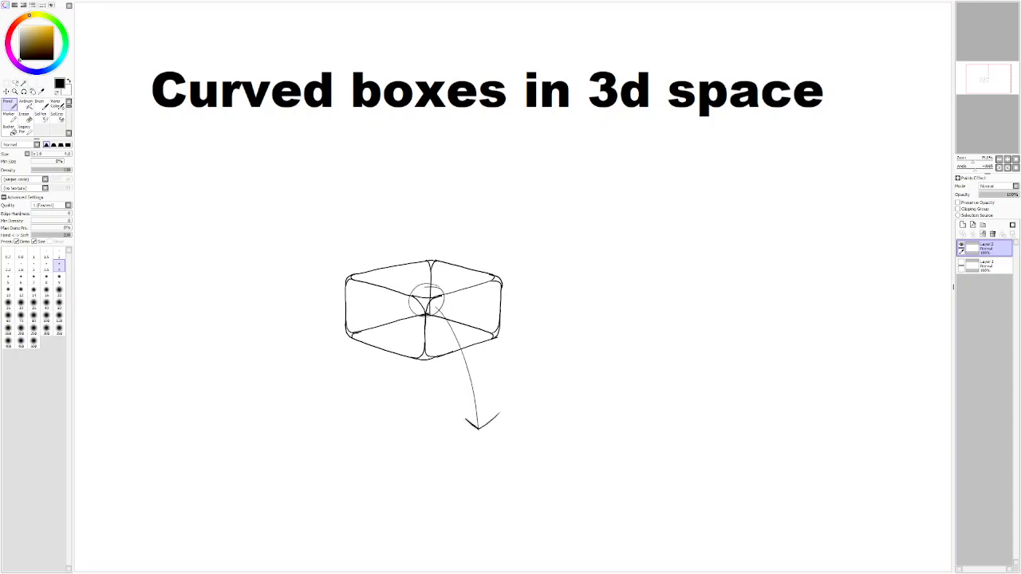
drag(470, 466, 518, 510)
drag(470, 466, 564, 460)
drag(518, 510, 564, 460)
- Extend the box's three edges outward from the enlarged triangle's corners: up to the left, up to the right and straight down
drag(472, 466, 372, 407)
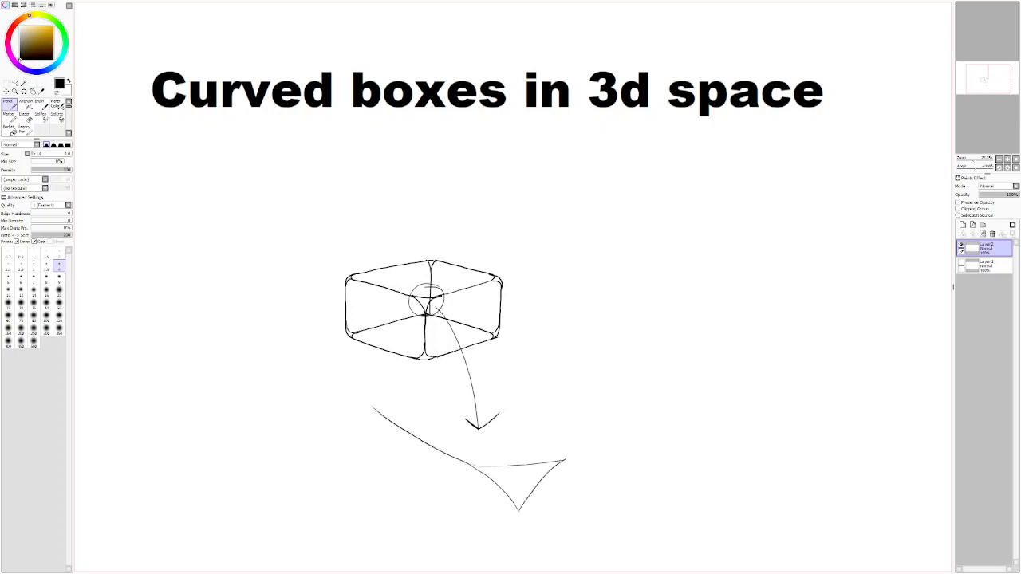
drag(565, 460, 676, 410)
drag(518, 511, 519, 571)
click(962, 264)
click(961, 263)
drag(371, 409, 381, 571)
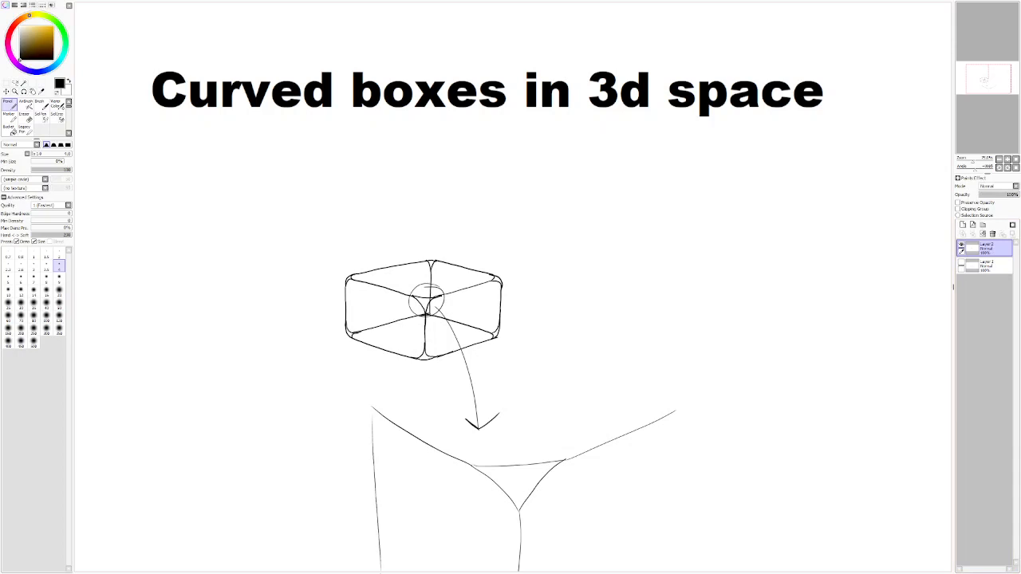
key(ctrl+z)
mouse_move(553, 413)
mouse_down()
mouse_move(488, 438)
mouse_move(556, 380)
mouse_move(655, 357)
mouse_move(594, 399)
mouse_up()
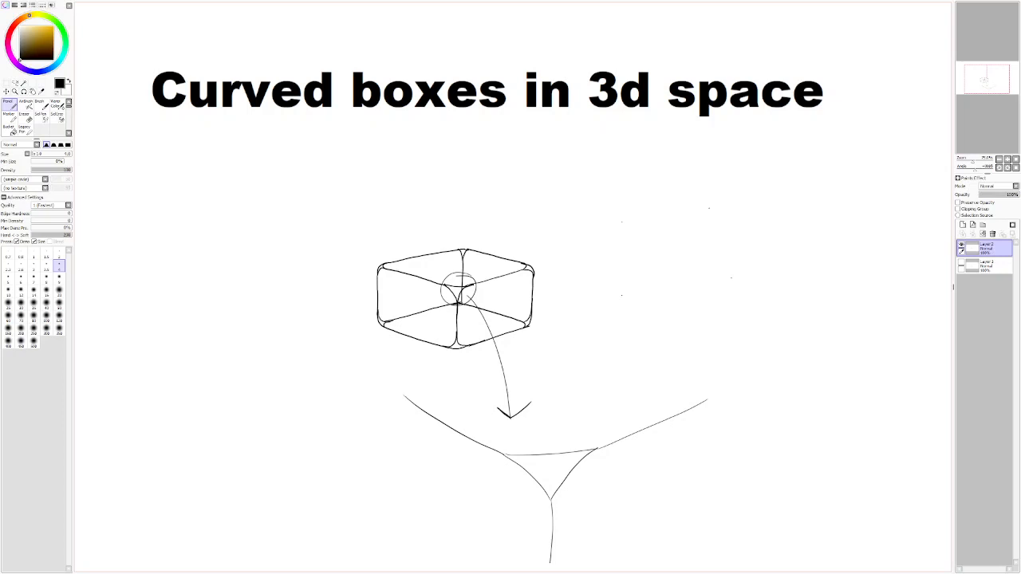
drag(730, 277, 620, 296)
key(ctrl+z)
- Show and activate Layer 1 and draw the bottom edge of a four-sided face to the right of the box
click(989, 266)
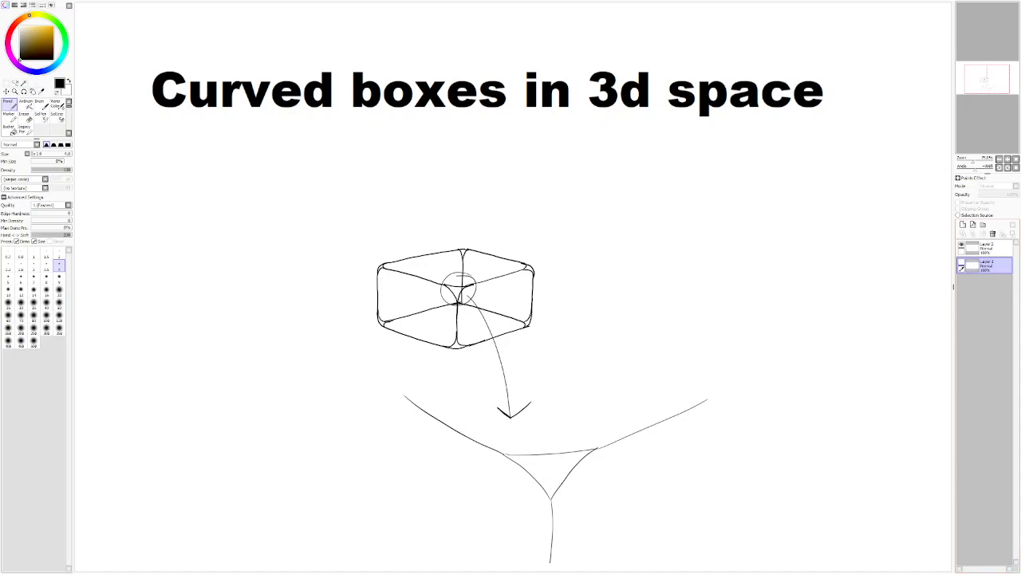
click(961, 264)
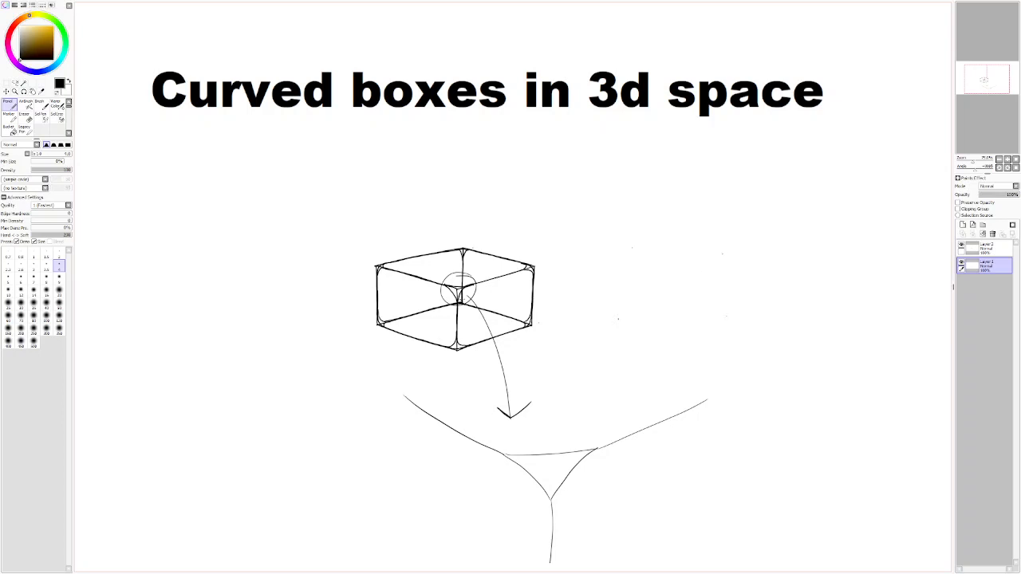
drag(727, 315, 627, 319)
key(ctrl+z)
drag(727, 314, 621, 317)
key(ctrl+z)
drag(727, 316, 618, 319)
- Draw the slanted left edge of the face from its upper left corner to the bottom edge, redoing it until it is straight
drag(630, 254, 618, 317)
key(ctrl+z)
drag(631, 252, 618, 319)
key(ctrl+z)
drag(632, 249, 618, 318)
key(ctrl+z)
drag(631, 250, 618, 318)
key(ctrl+z)
drag(632, 248, 618, 319)
key(ctrl+z)
- Close the four-sided face with a straight top edge and a right edge down to the lower right corner
drag(722, 253, 633, 250)
key(ctrl+z)
drag(722, 253, 634, 247)
key(ctrl+z)
drag(719, 253, 630, 247)
key(ctrl+z)
drag(721, 253, 630, 246)
key(ctrl+z)
drag(722, 254, 638, 248)
drag(722, 254, 727, 316)
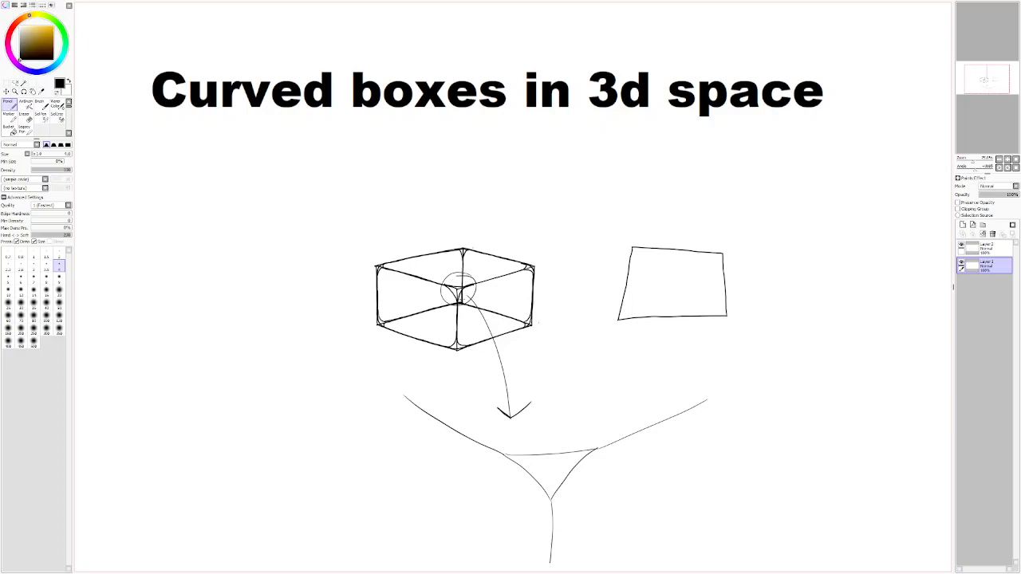
- On Layer 2, trace the face's left side with curves that round off its left corners
click(961, 250)
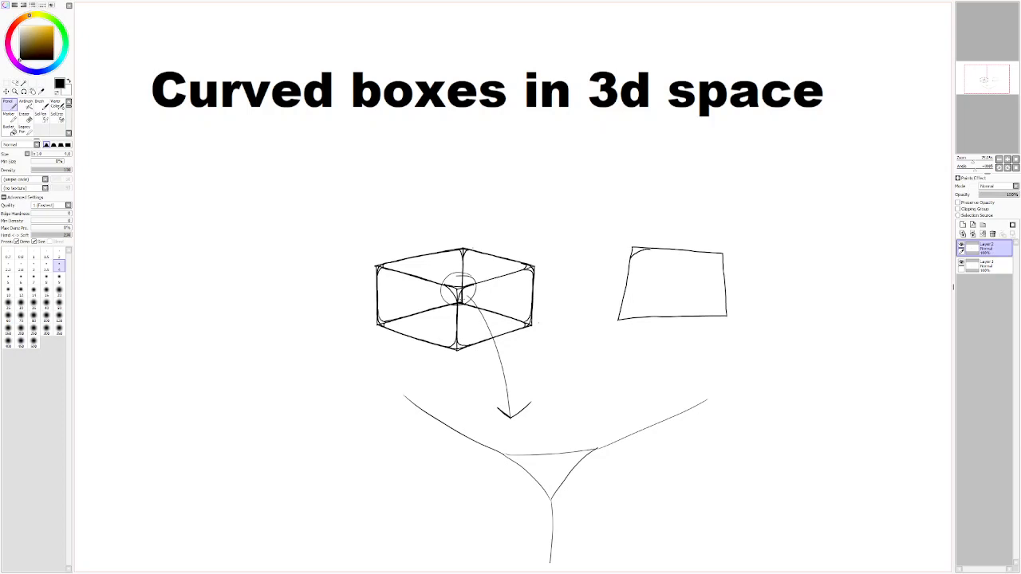
key(ctrl+z)
key(ctrl+z)
- Complete the rounded outline along the face's right, bottom and top sides and hide the straight-edged Layer 1
key(ctrl+z)
key(ctrl+z)
drag(623, 298, 628, 280)
key(ctrl+z)
key(ctrl+z)
mouse_move(622, 294)
mouse_down()
mouse_move(618, 316)
mouse_move(620, 297)
mouse_up()
mouse_move(713, 289)
mouse_down()
mouse_move(714, 326)
mouse_move(712, 288)
mouse_up()
key(ctrl+z)
key(ctrl+z)
drag(680, 316, 705, 316)
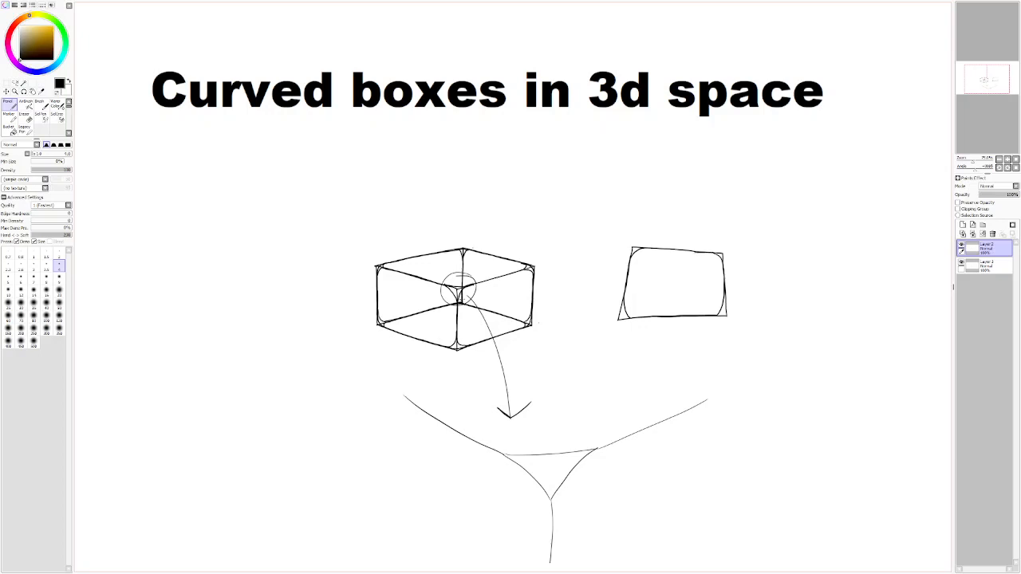
drag(699, 252, 647, 248)
click(961, 262)
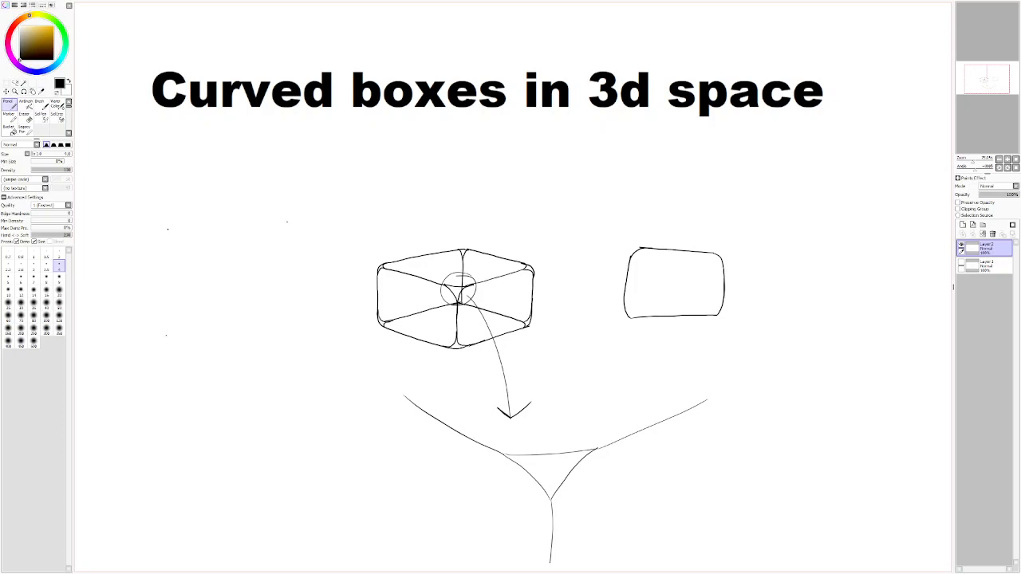
- Draw a large square corner left of the box and add progressively wider rounding curves inside it
drag(168, 230, 166, 333)
drag(287, 221, 168, 229)
drag(176, 239, 168, 252)
mouse_move(167, 263)
mouse_down()
mouse_move(195, 235)
mouse_move(169, 239)
mouse_up()
drag(168, 284, 215, 231)
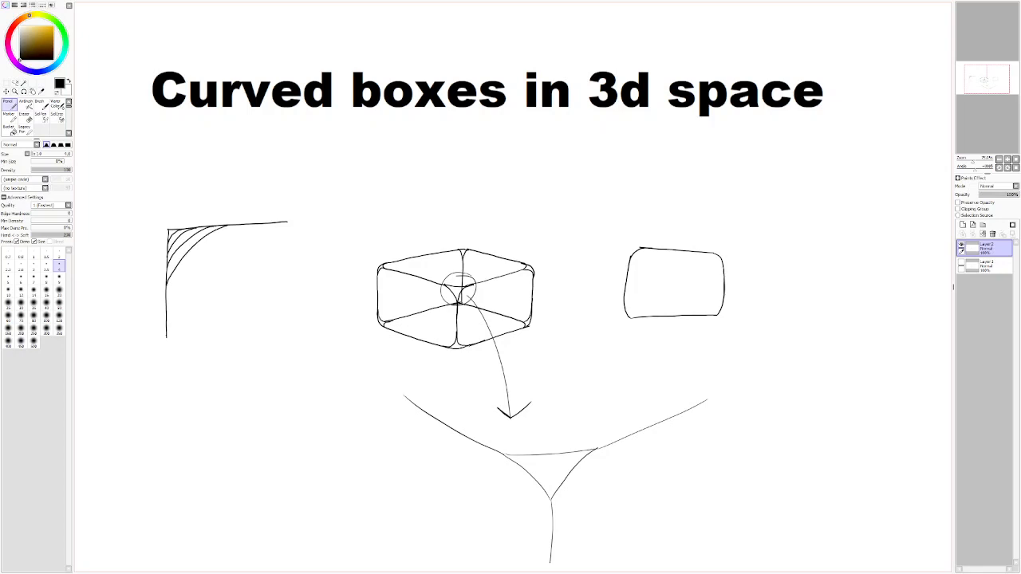
mouse_move(169, 290)
mouse_down()
mouse_move(200, 252)
mouse_move(265, 225)
mouse_up()
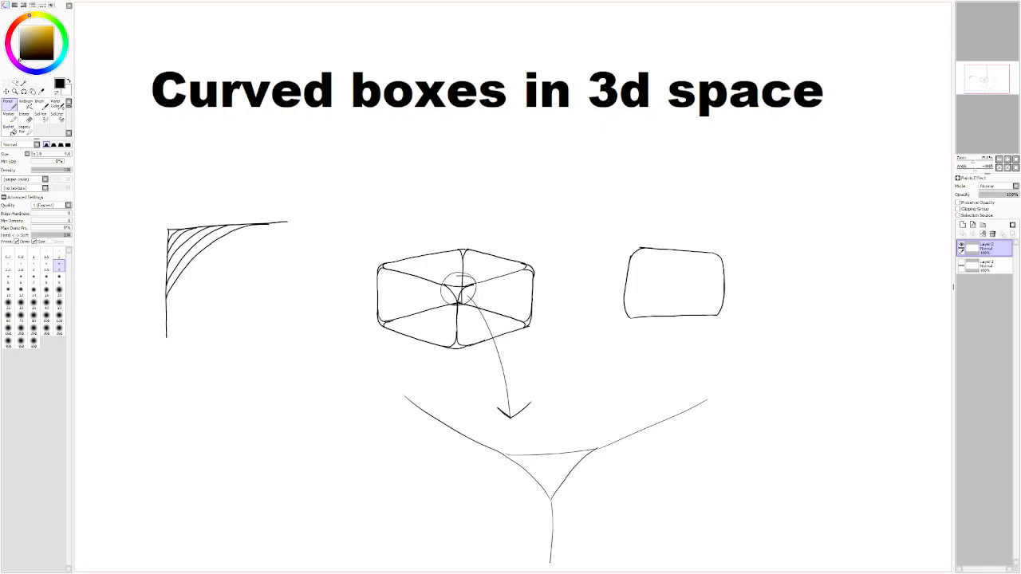